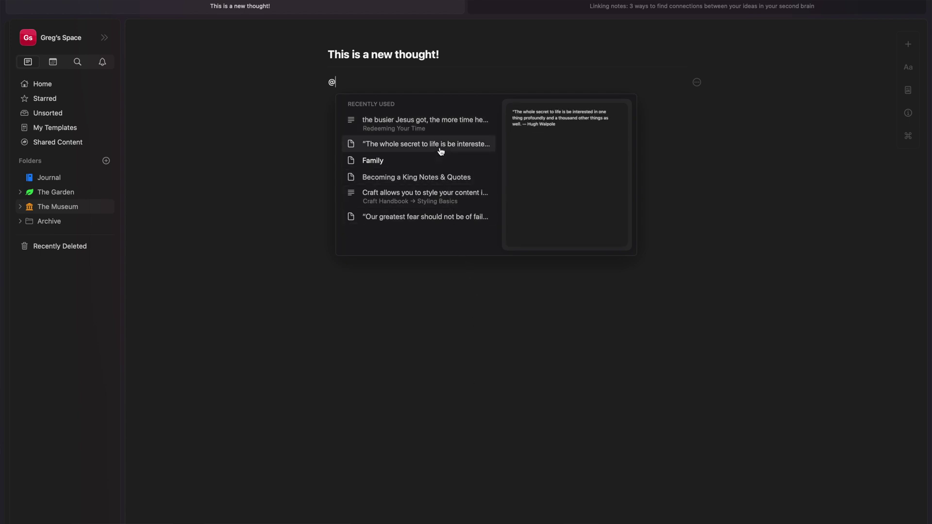
- @-mention the Hugh Walpole secret-to-life quote and the 'the busier Jesus got…' passage from Redeeming Your Time
text(the whole)
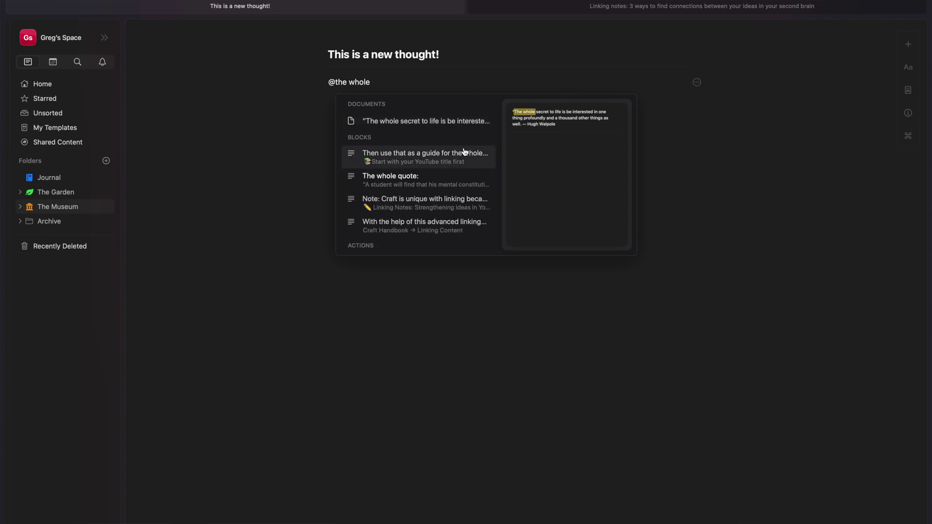
click(445, 121)
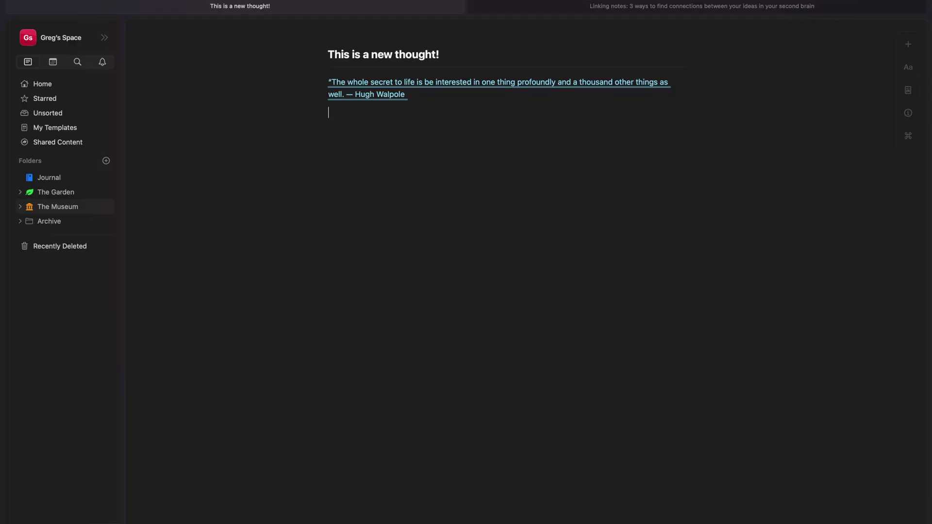
text(wi)
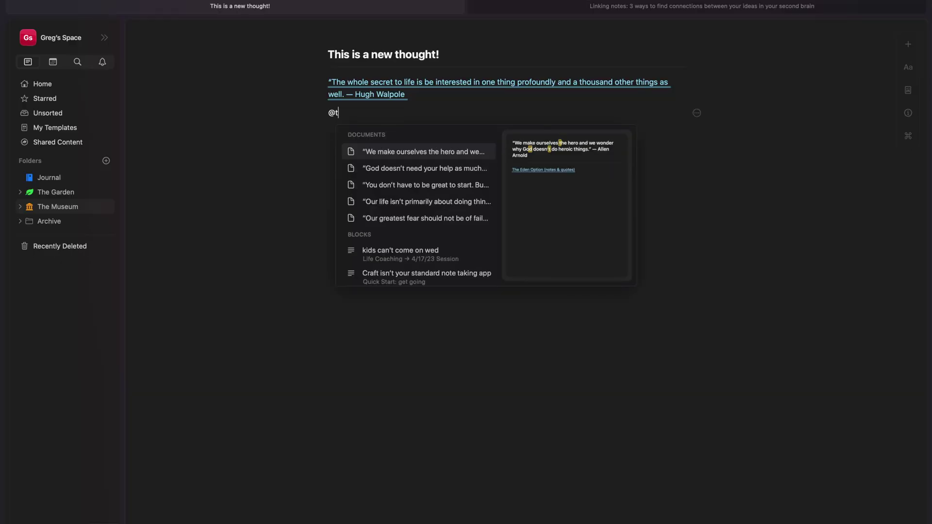
key(BackSpace)
key(BackSpace)
text(redeemin)
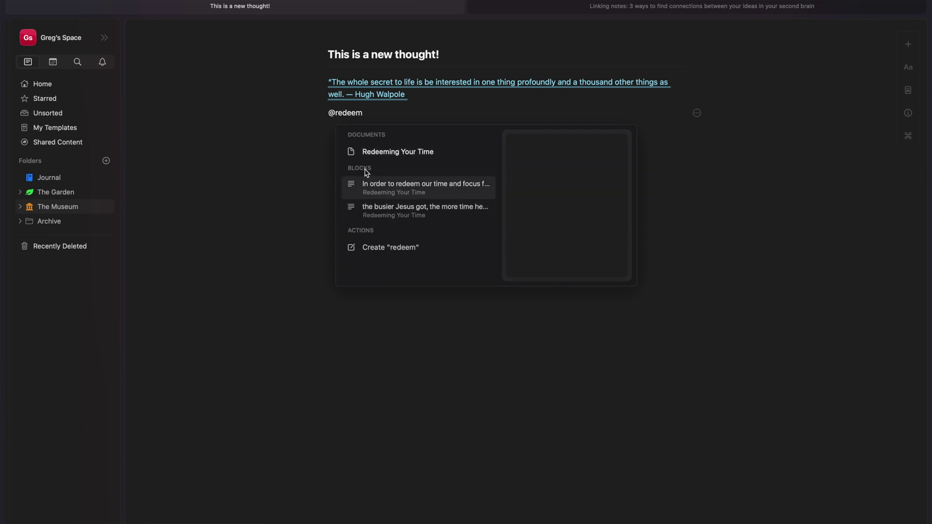
click(392, 208)
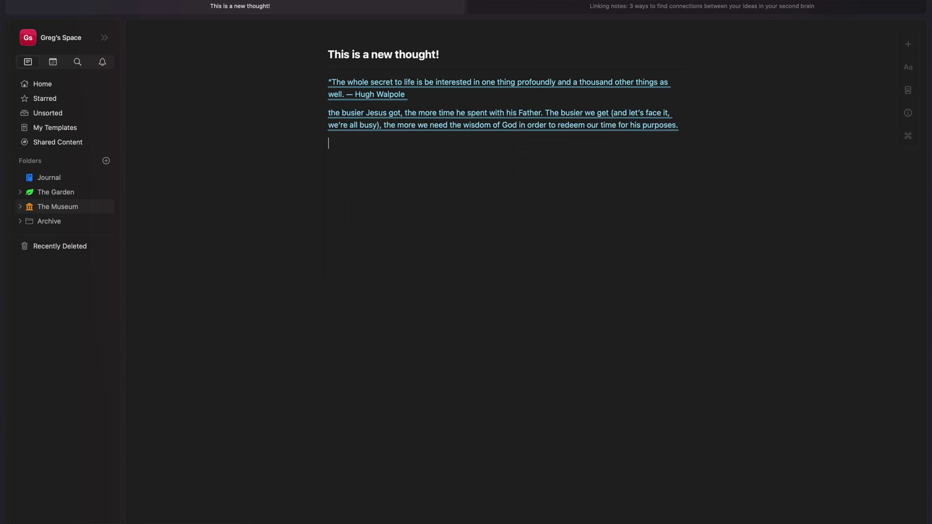
click(451, 57)
- Add an italic 'Related to:' line above the two linked notes
key(Return)
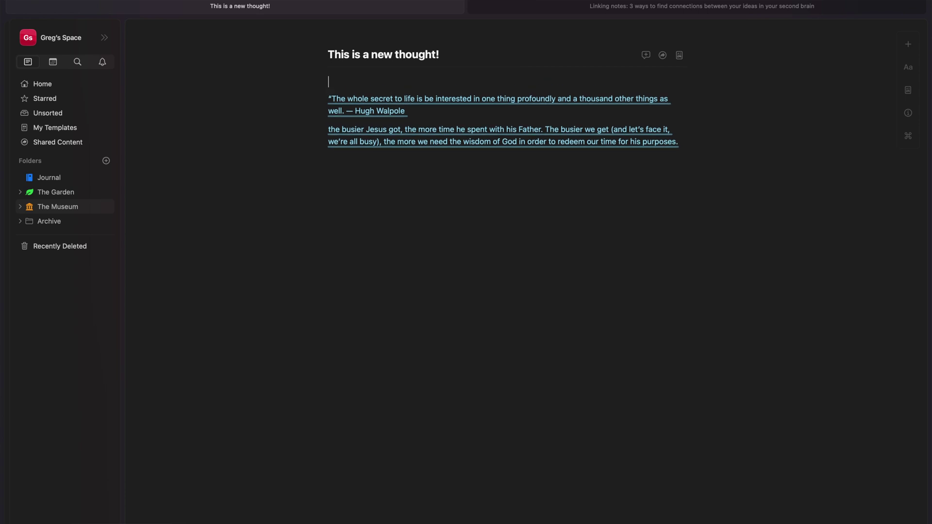
text(Related to:)
key(slash)
text(i)
key(BackSpace)
key(Escape)
key(super+i)
- Group the 'Related to:' line and both links into a shaded block decoration
drag(296, 87, 459, 146)
click(909, 68)
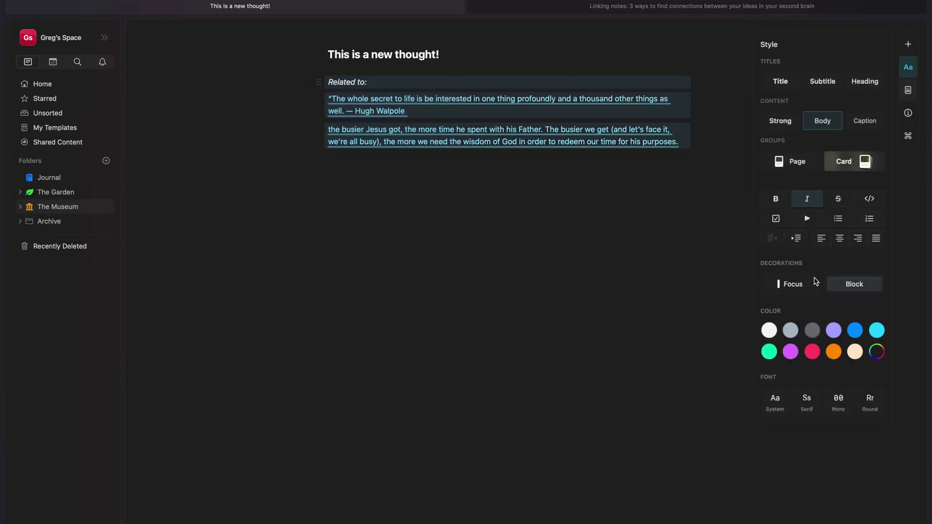
click(842, 284)
click(564, 275)
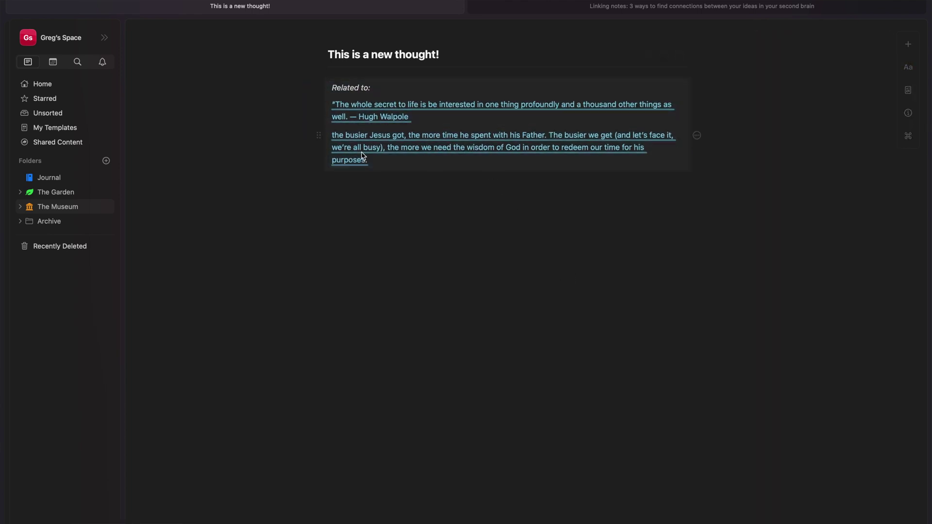
- Turn the two linked notes into a bulleted list and add an empty line below the title
drag(333, 120, 399, 153)
click(908, 67)
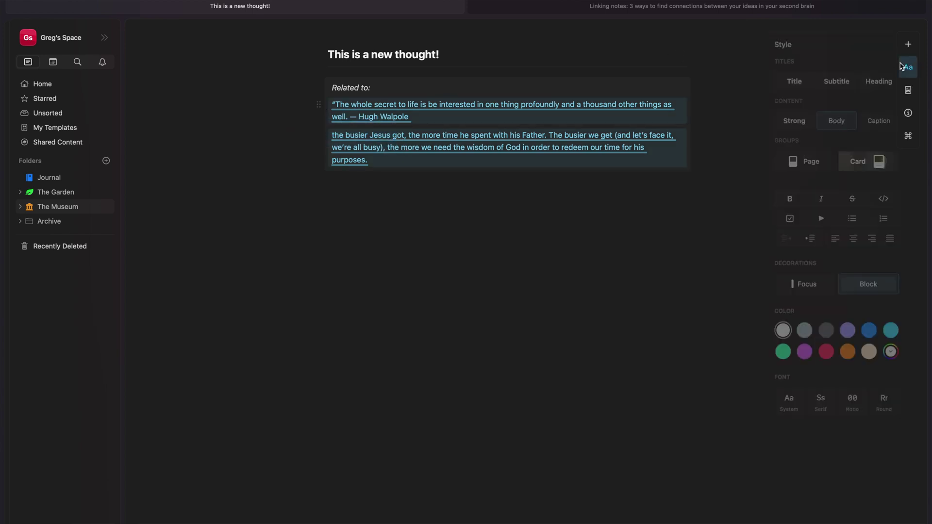
click(840, 220)
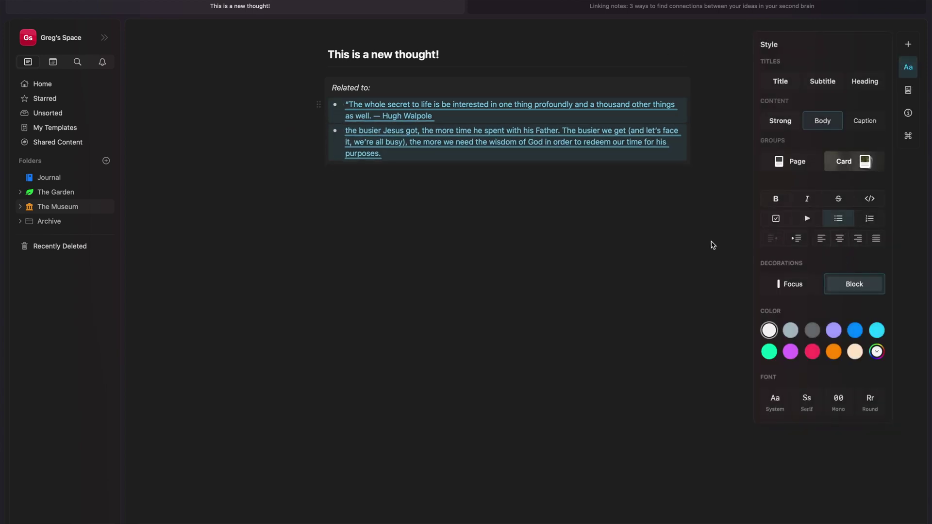
click(591, 302)
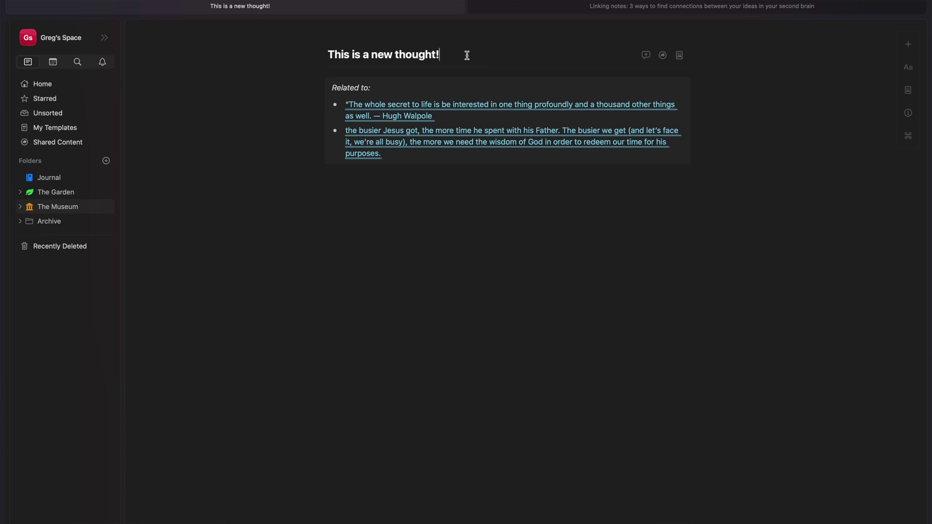
key(Return)
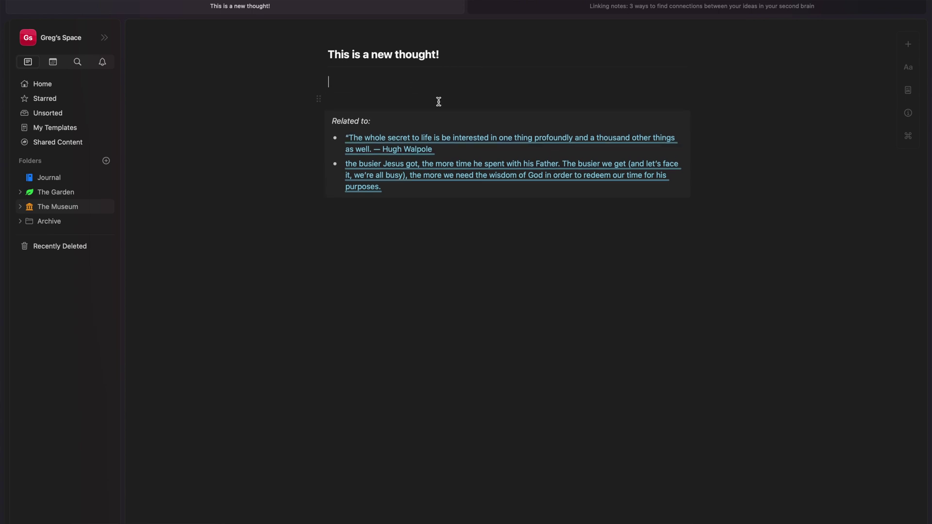
- Bring up the Templates picker showing 'New idea template' over the new Untitled page
mouse_move(452, 166)
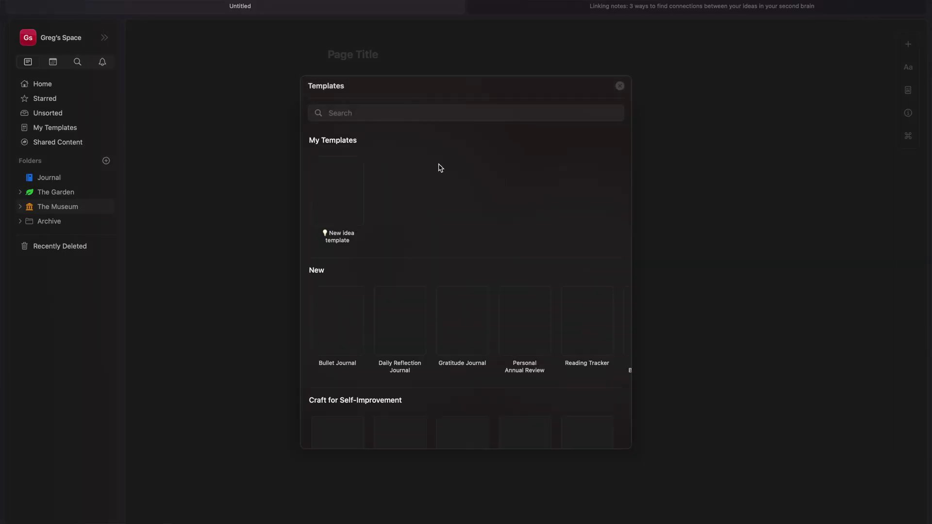
- Paste the three reflection questions and link Becoming a King Notes & Quotes under the first
key(Escape)
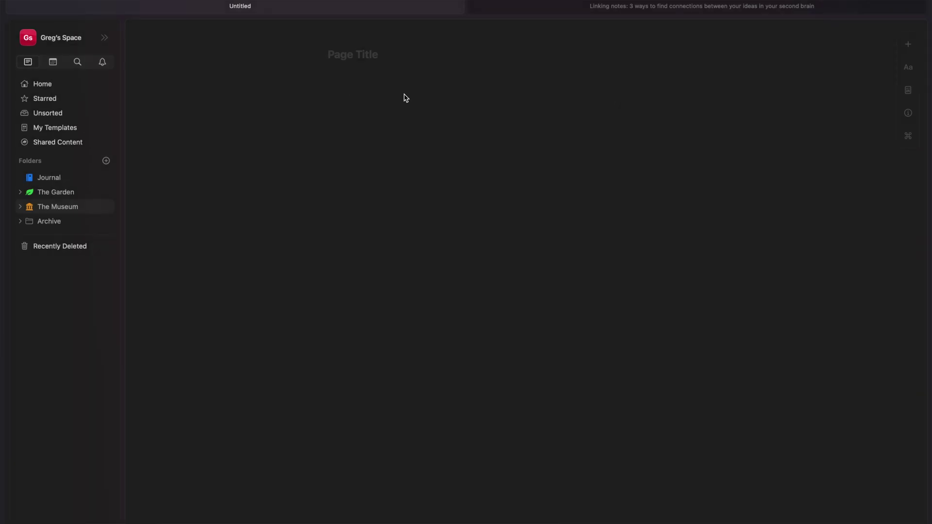
text(What does this remind me of? Where have I seen this before? What project or area is this related to?)
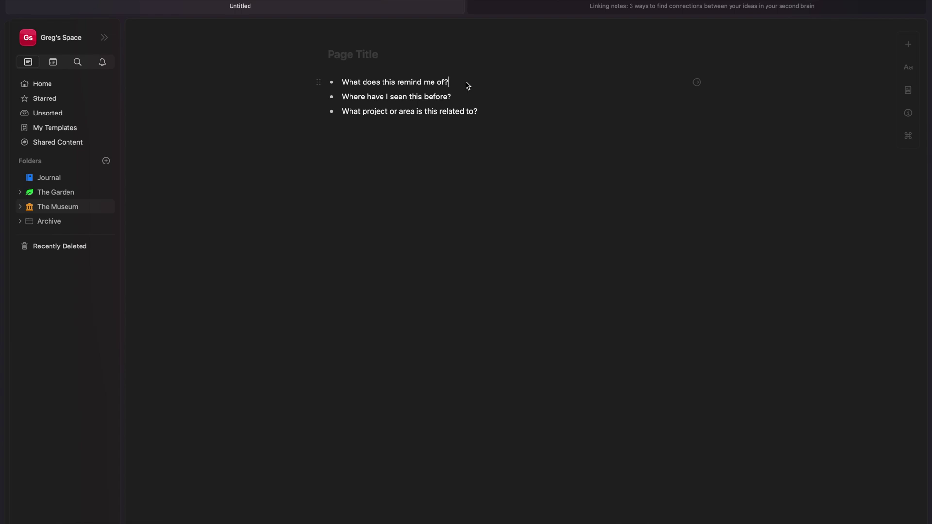
key(Return)
text(@)
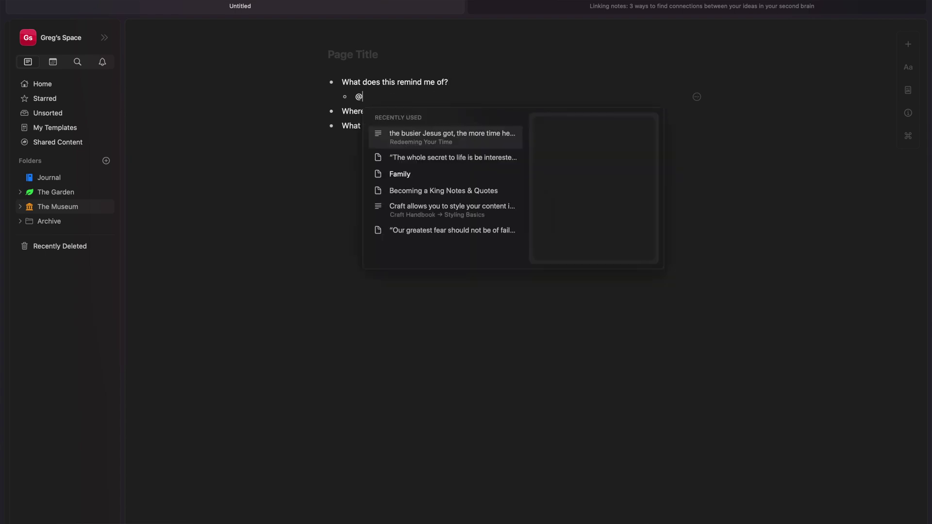
key(Down)
key(Down)
key(Down)
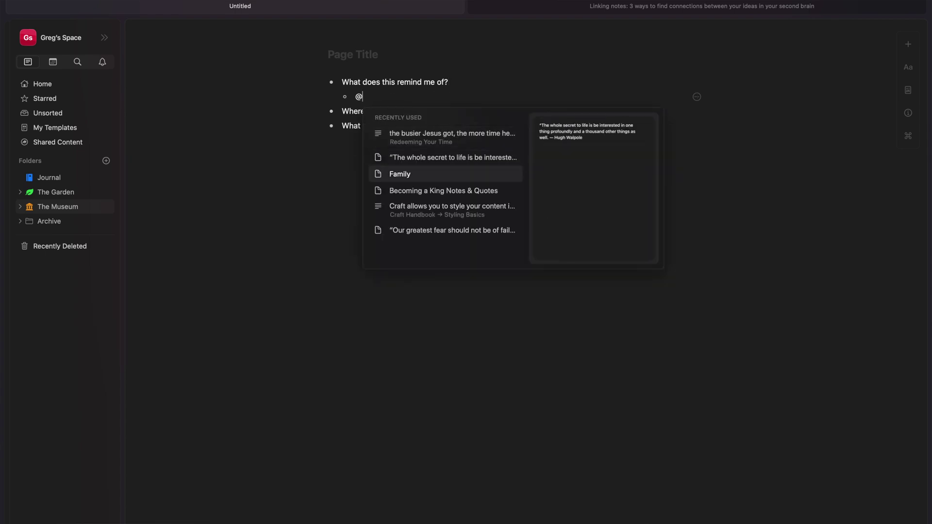
key(Return)
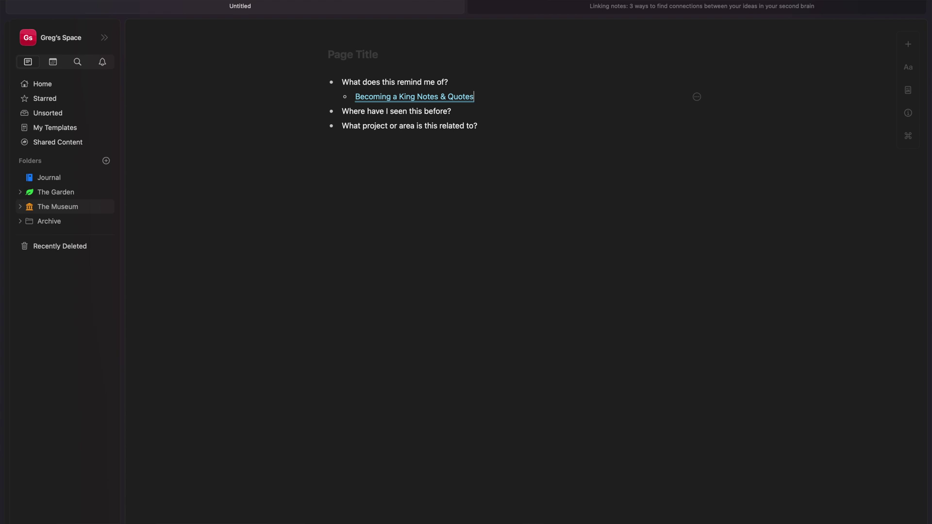
click(490, 117)
key(Return)
key(Tab)
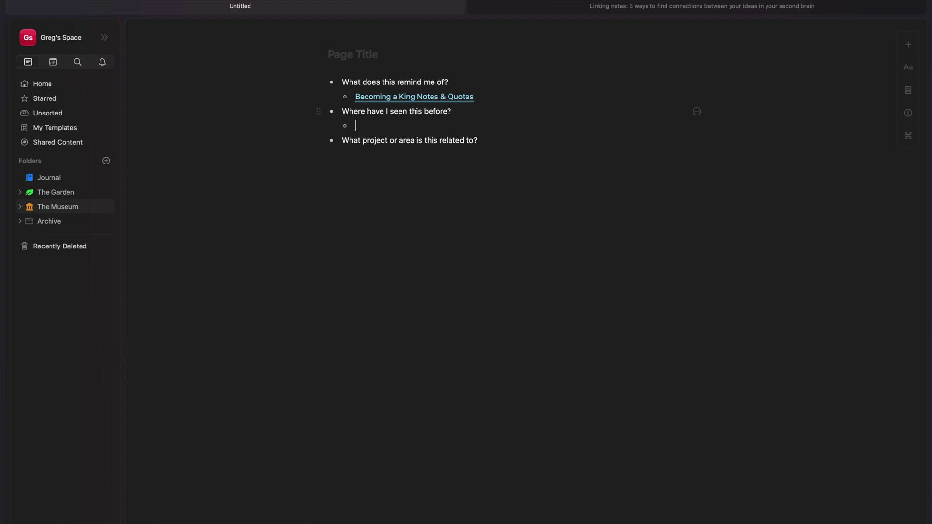
text(@the)
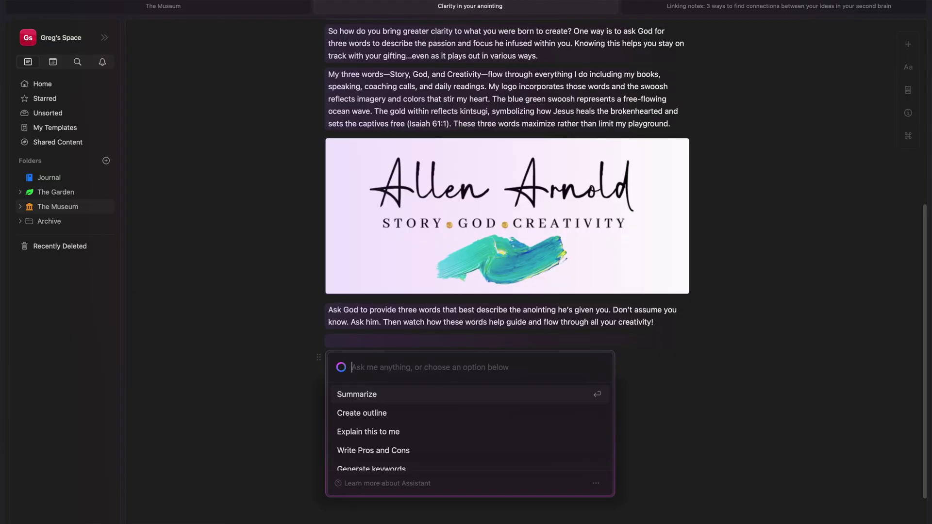
- Generate keywords with the Assistant and insert the list under the closing paragraph
text(gen)
click(383, 414)
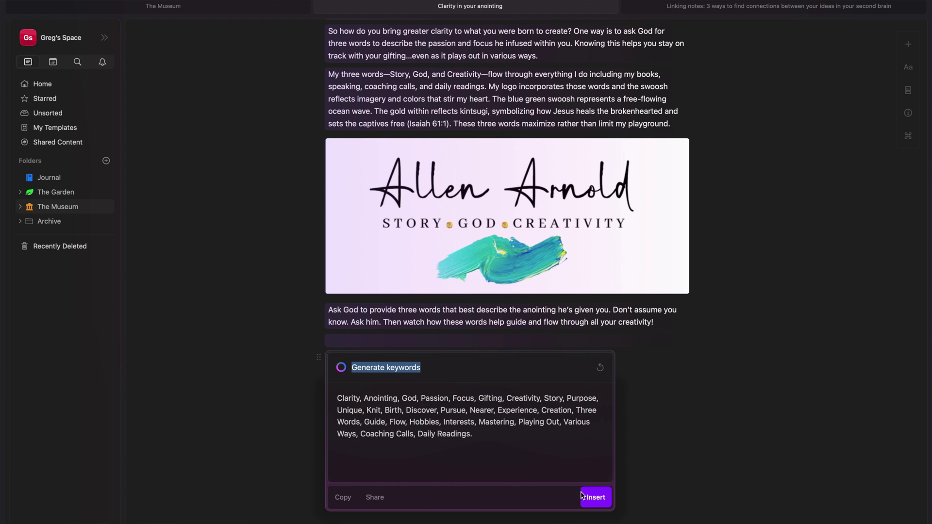
click(595, 498)
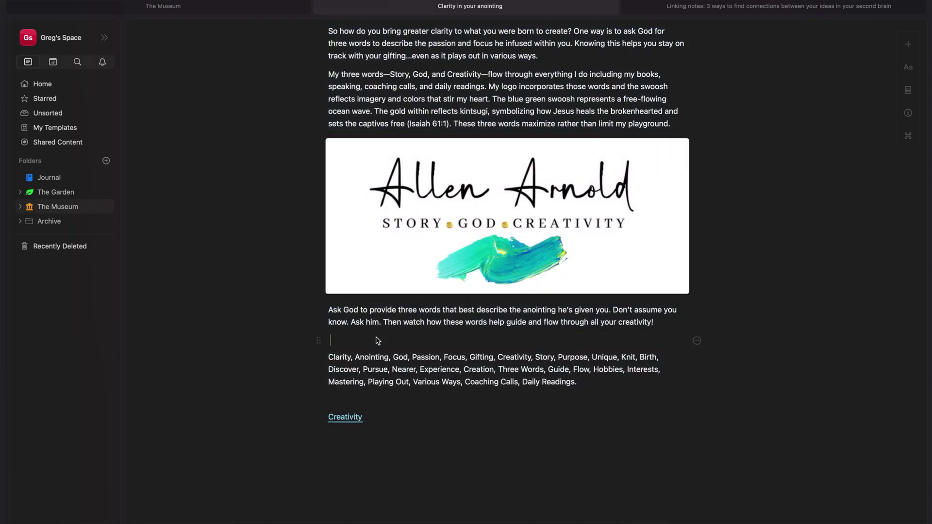
- Add an empty line above the keywords and search mentions for 'masterin'
key(Return)
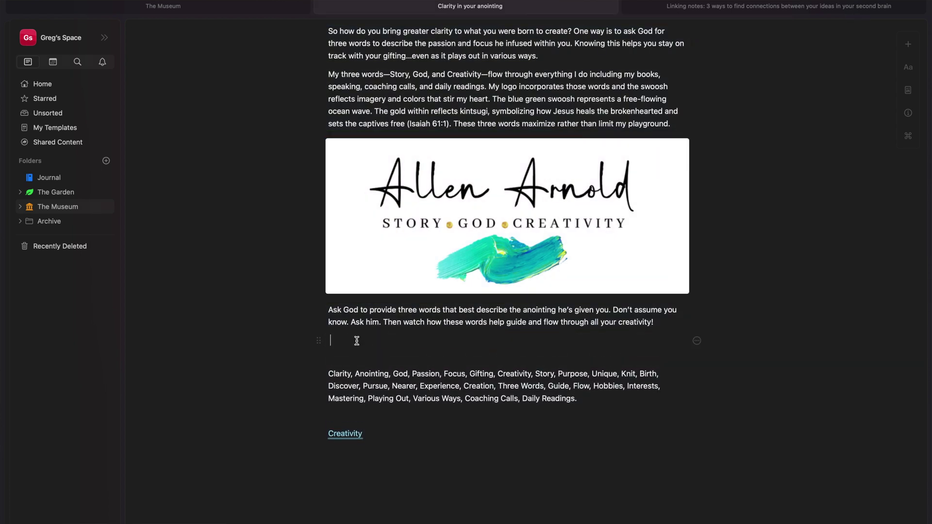
text(@mas)
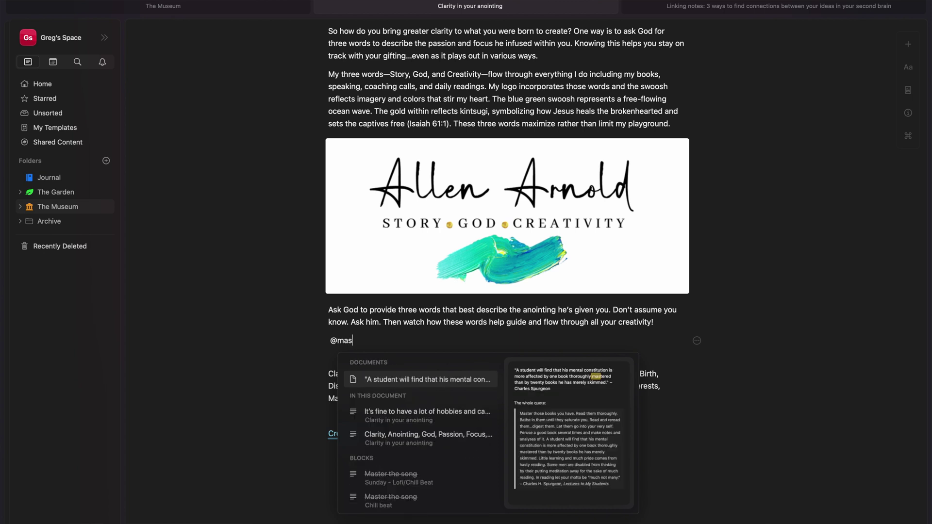
text(tering)
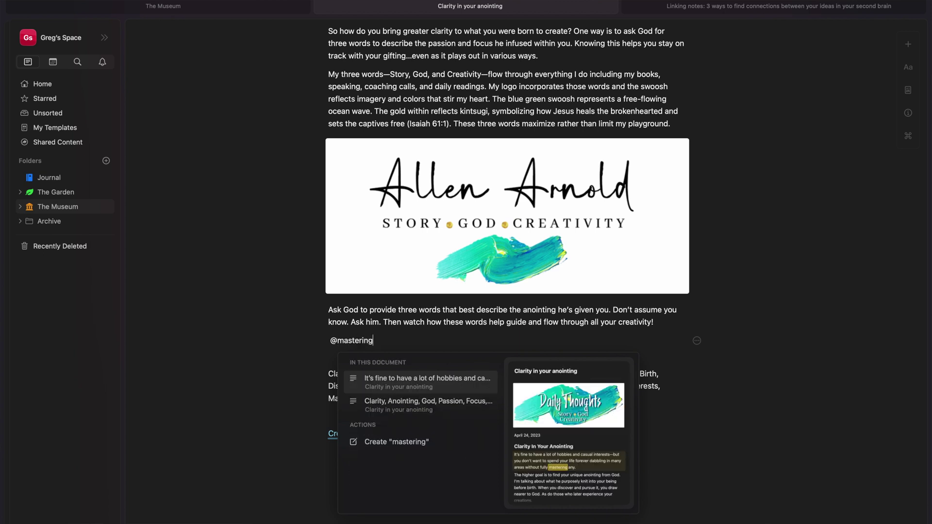
key(BackSpace)
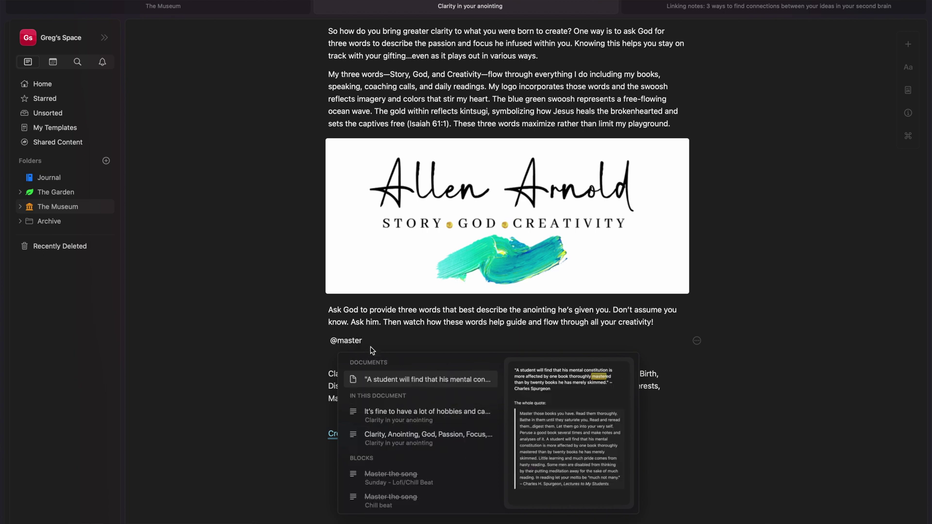